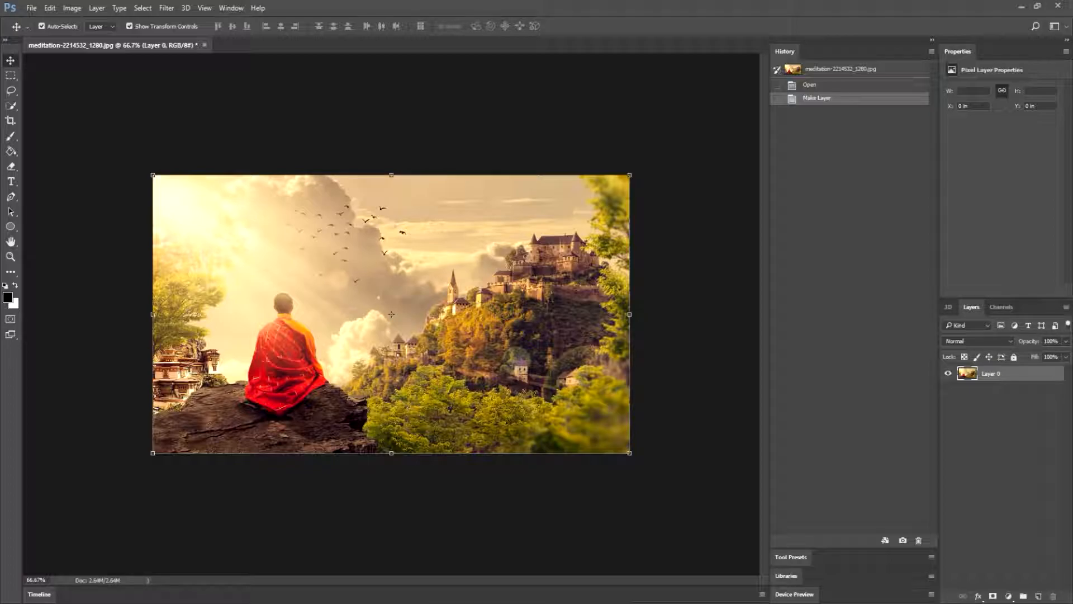
Duplicate Layer 0 into Layer 0 copy with Ctrl+J.
key(ctrl+j)
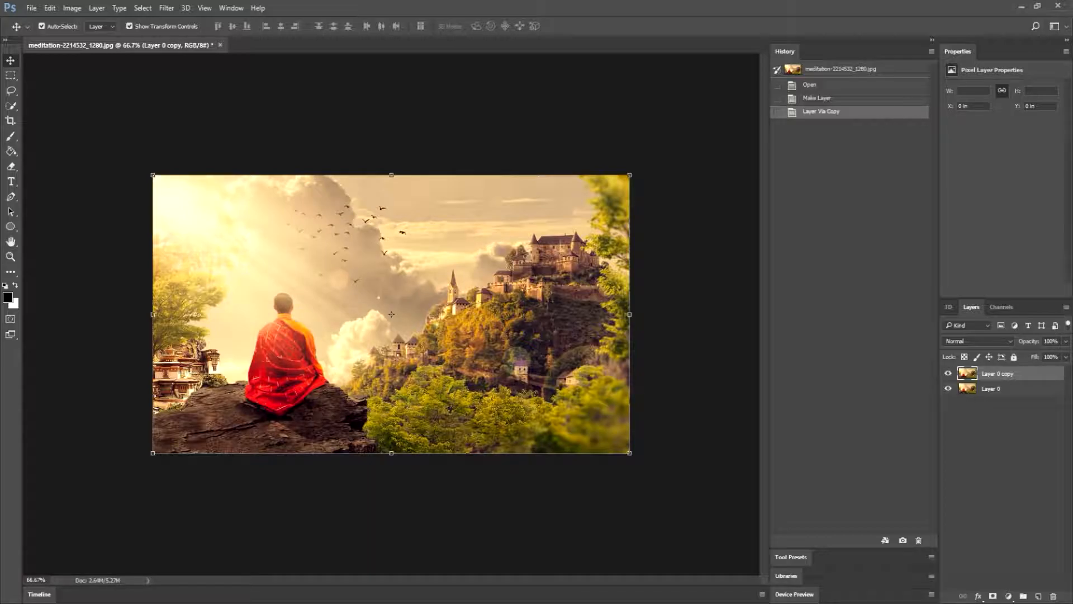
With Layer 0 copy active, launch Iris Blur from the Filter menu's Blur Gallery.
key(alt+bracketleft)
key(alt+bracketright)
click(166, 8)
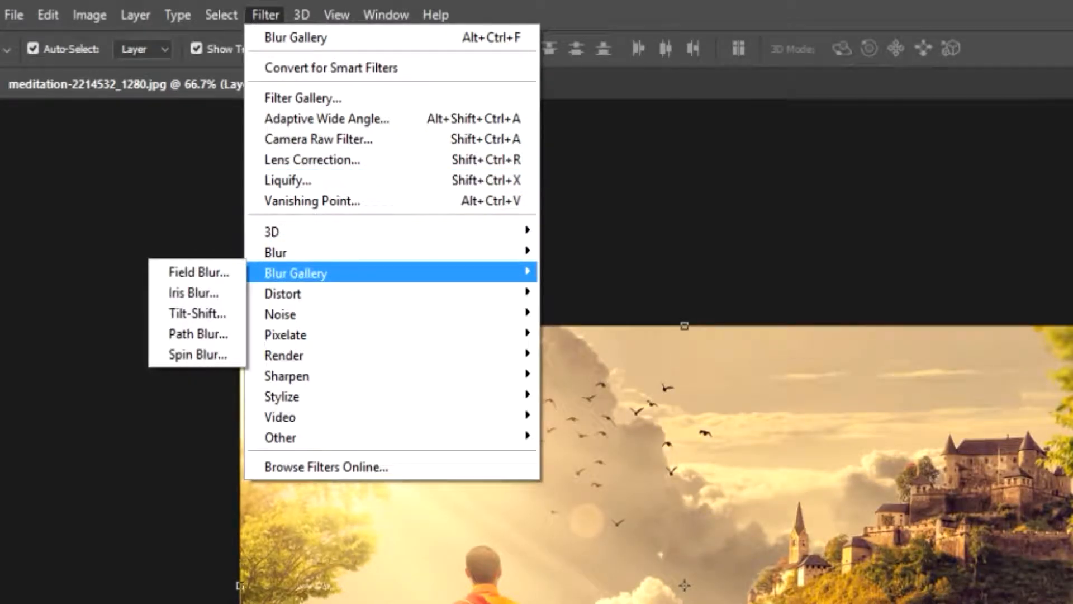
click(194, 292)
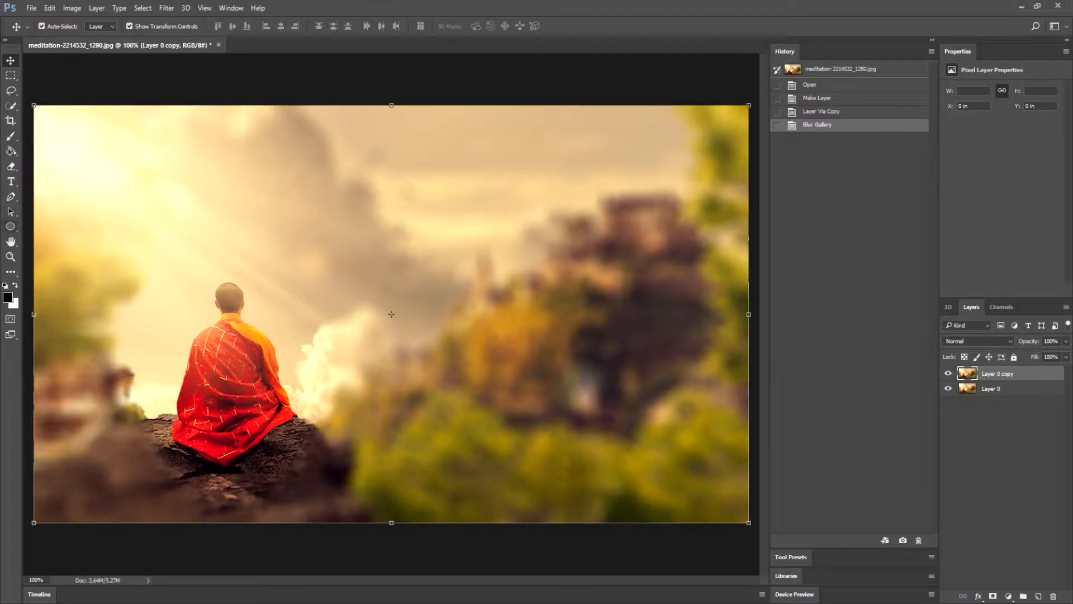
Make the Elliptical Marquee Tool active from the marquee flyout.
click(11, 227)
click(12, 75)
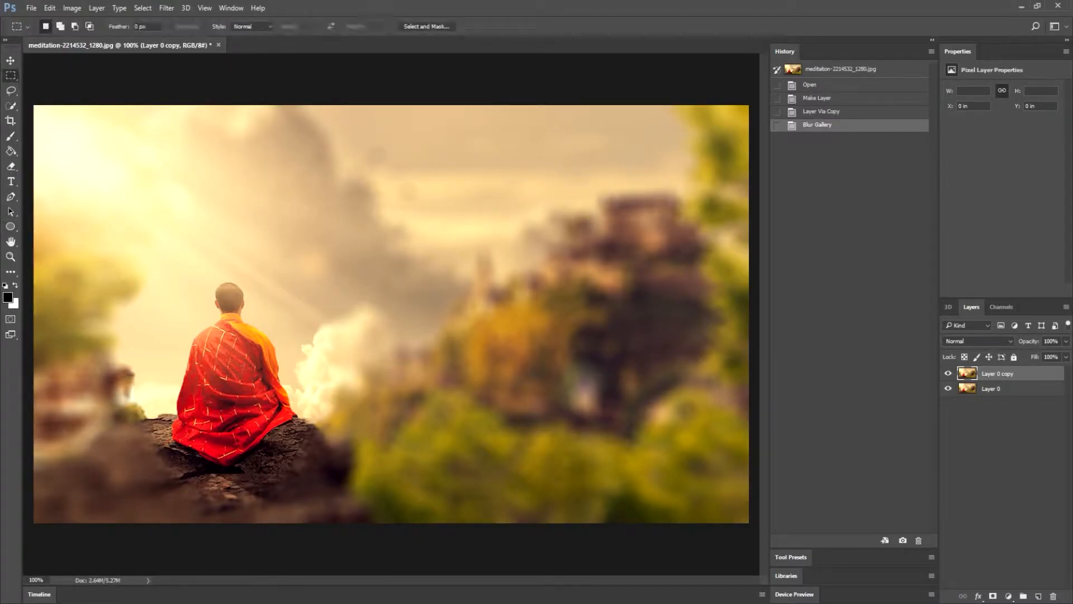
click(71, 89)
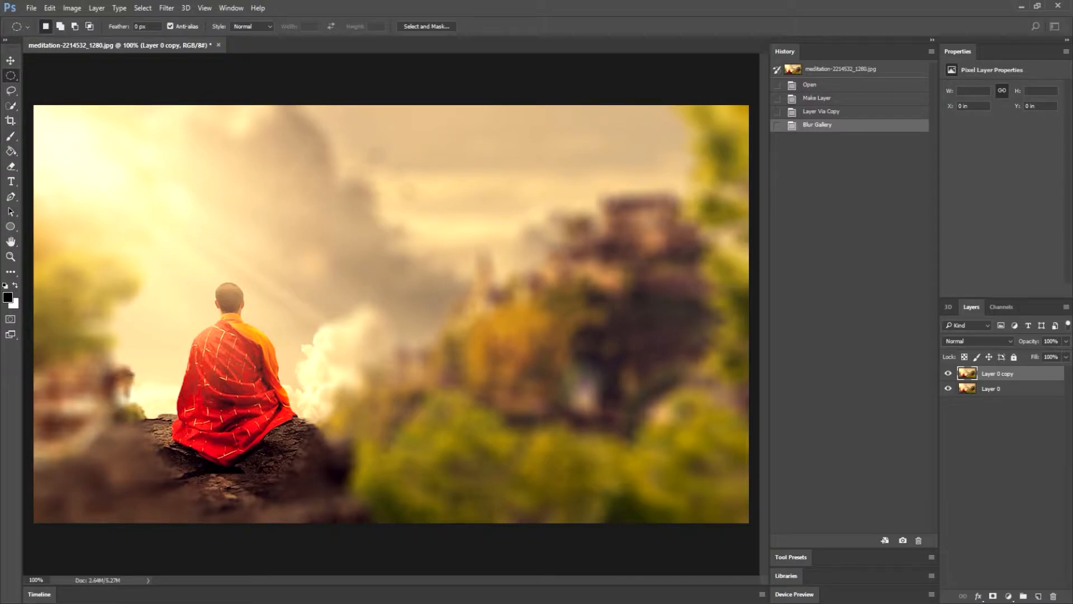